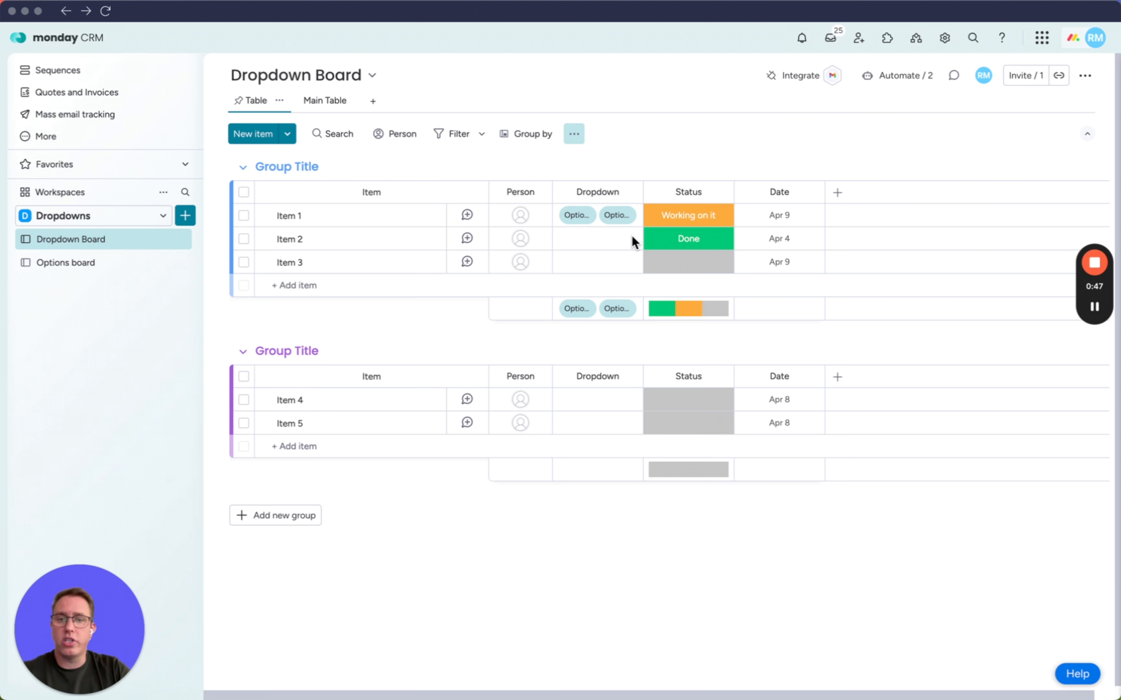
Set Item 2's Dropdown to Option 1 and its Status to Working on it.
left_click(595, 235)
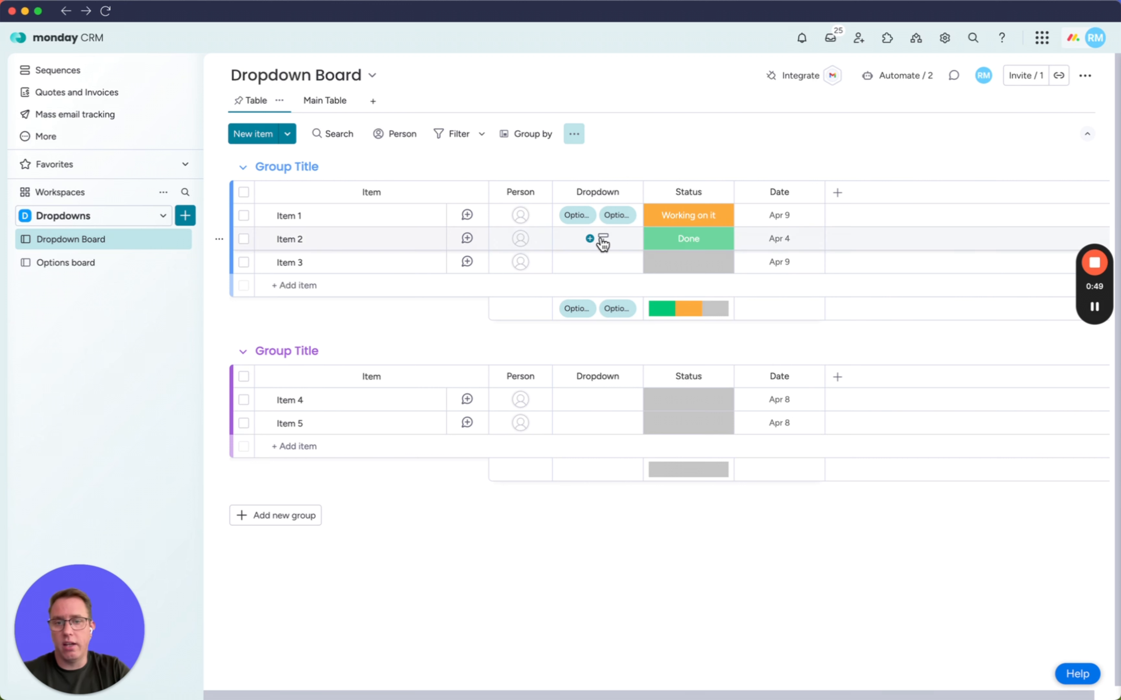
left_click(603, 241)
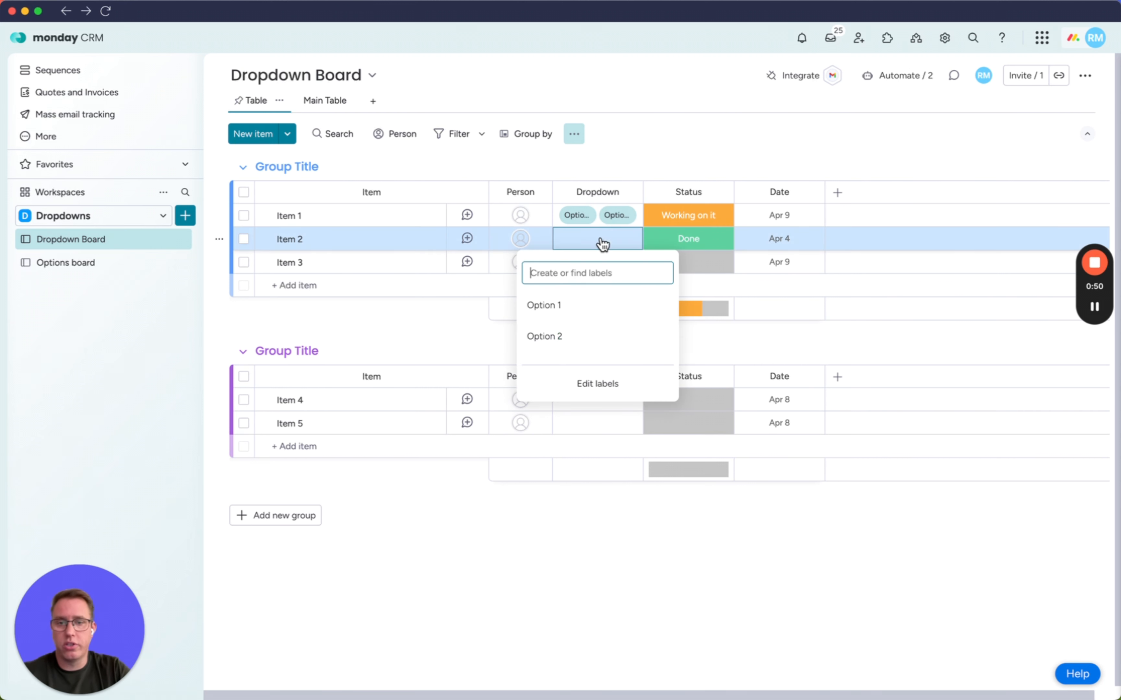
left_click(560, 308)
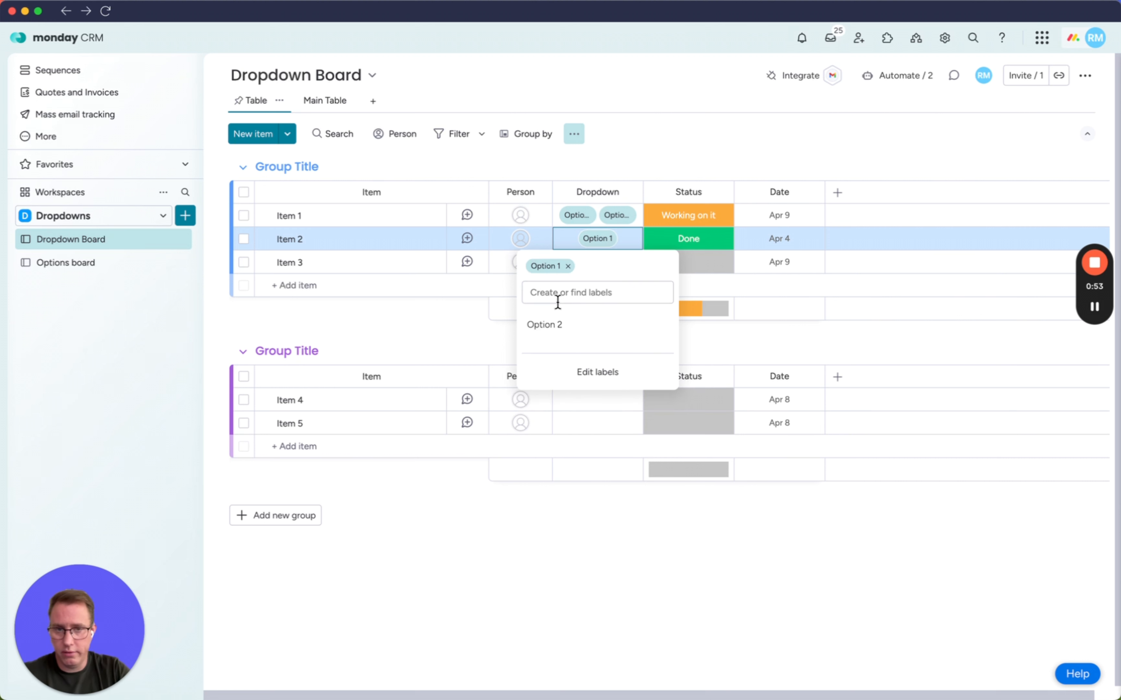
left_click(731, 122)
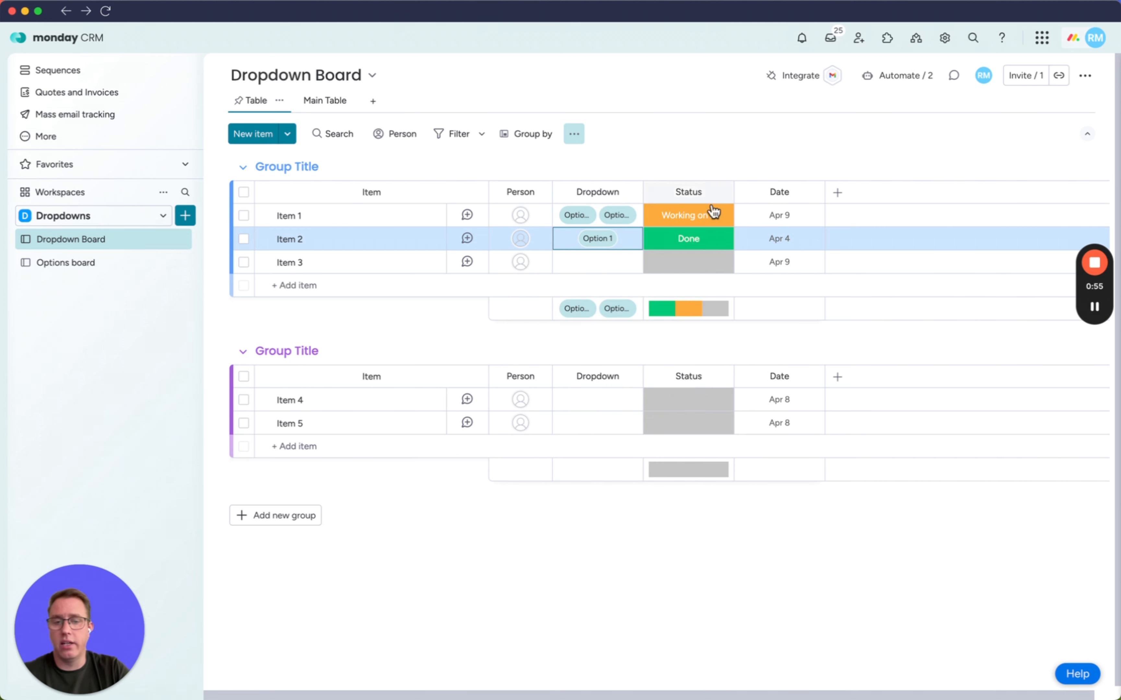
left_click(696, 239)
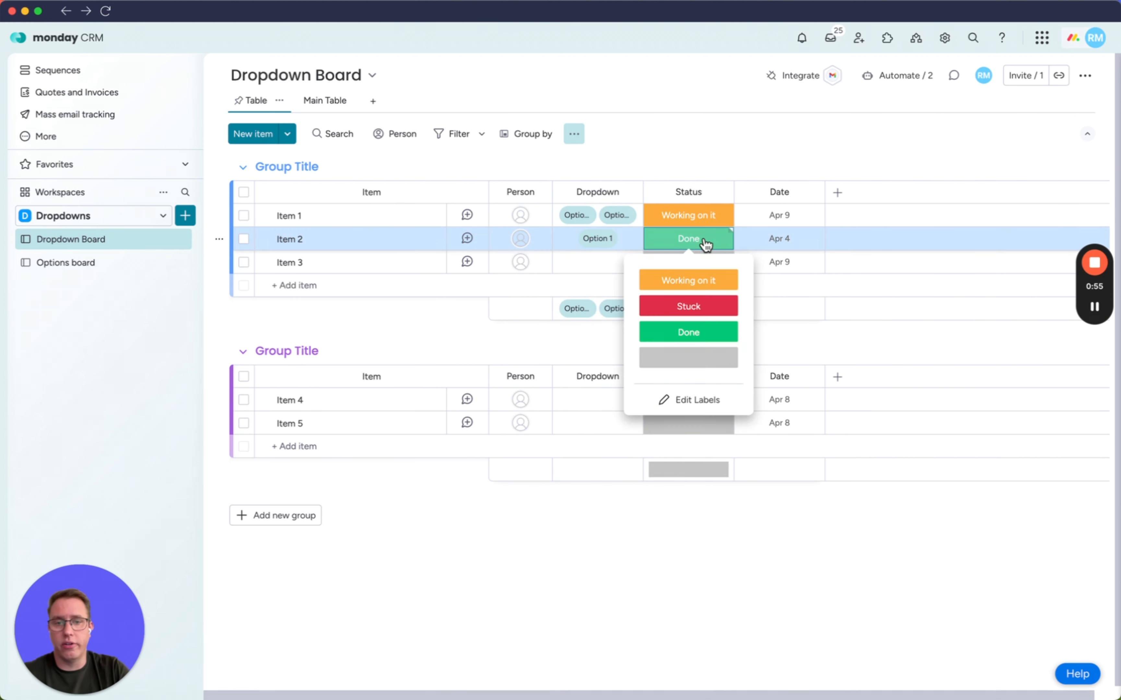
left_click(691, 282)
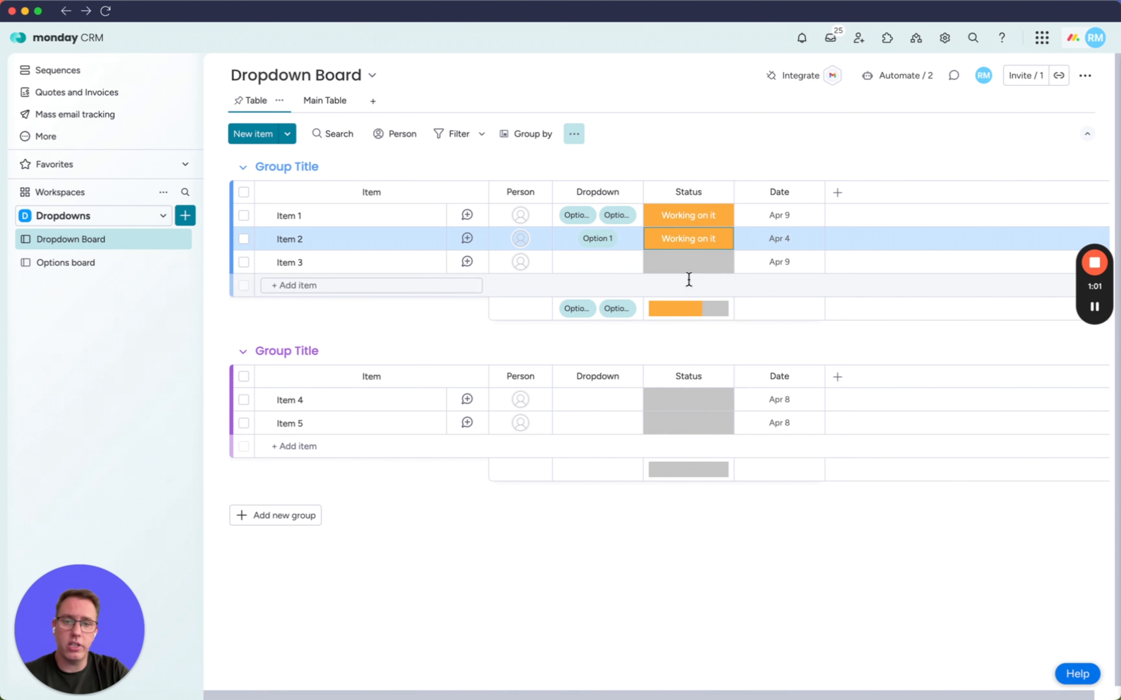
Check the Options board for the created item, and inspect the Option 1 status labels in the Dropdown Board's Main Table view.
left_click(67, 271)
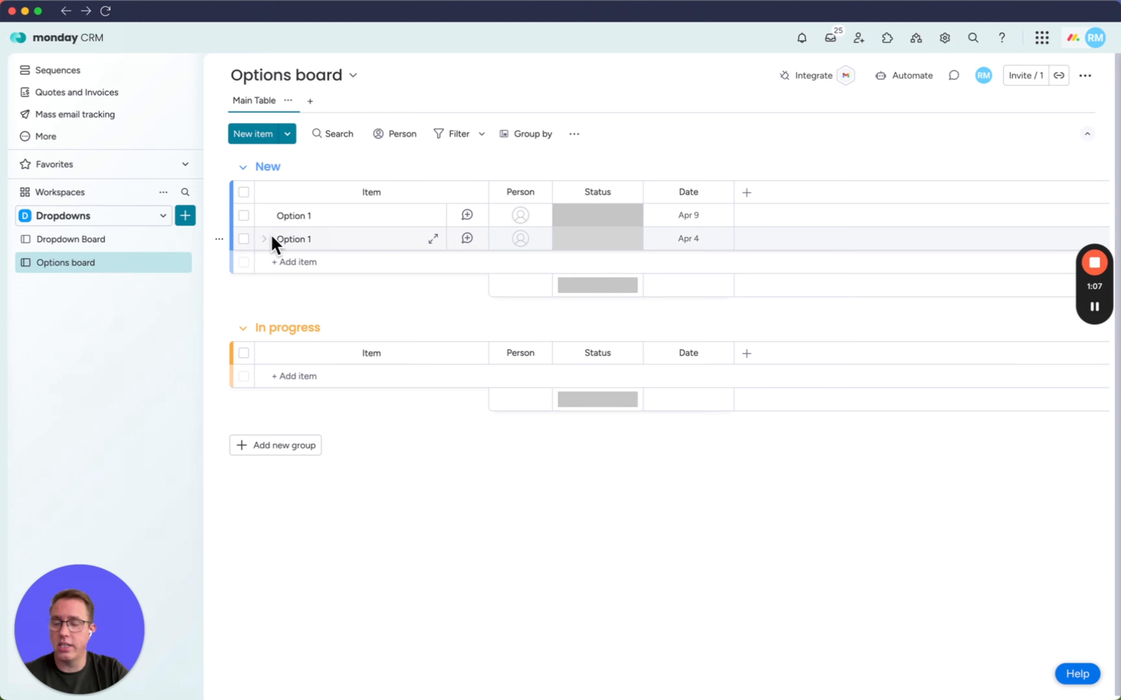
left_click(99, 240)
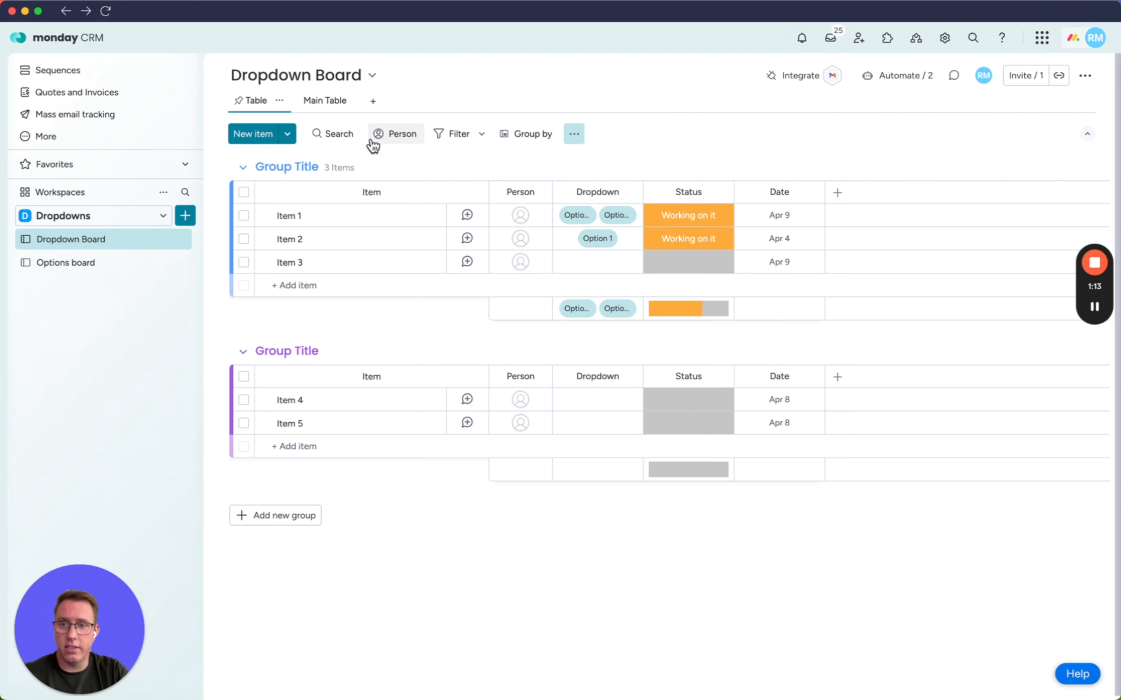
left_click(336, 112)
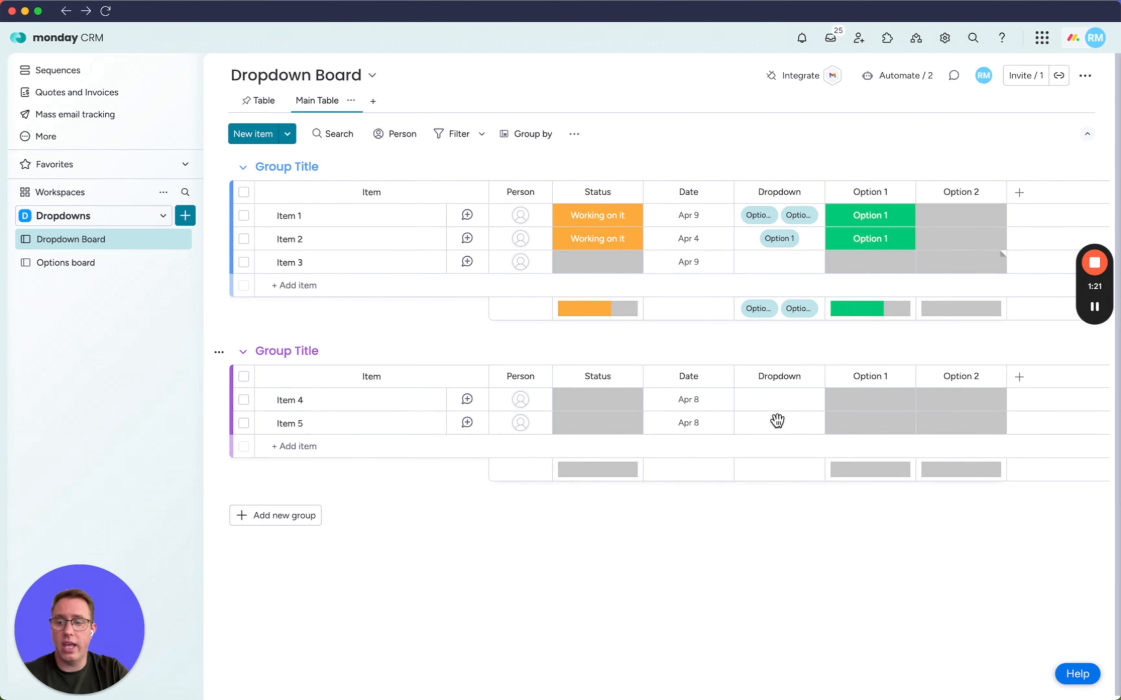
left_click(859, 268)
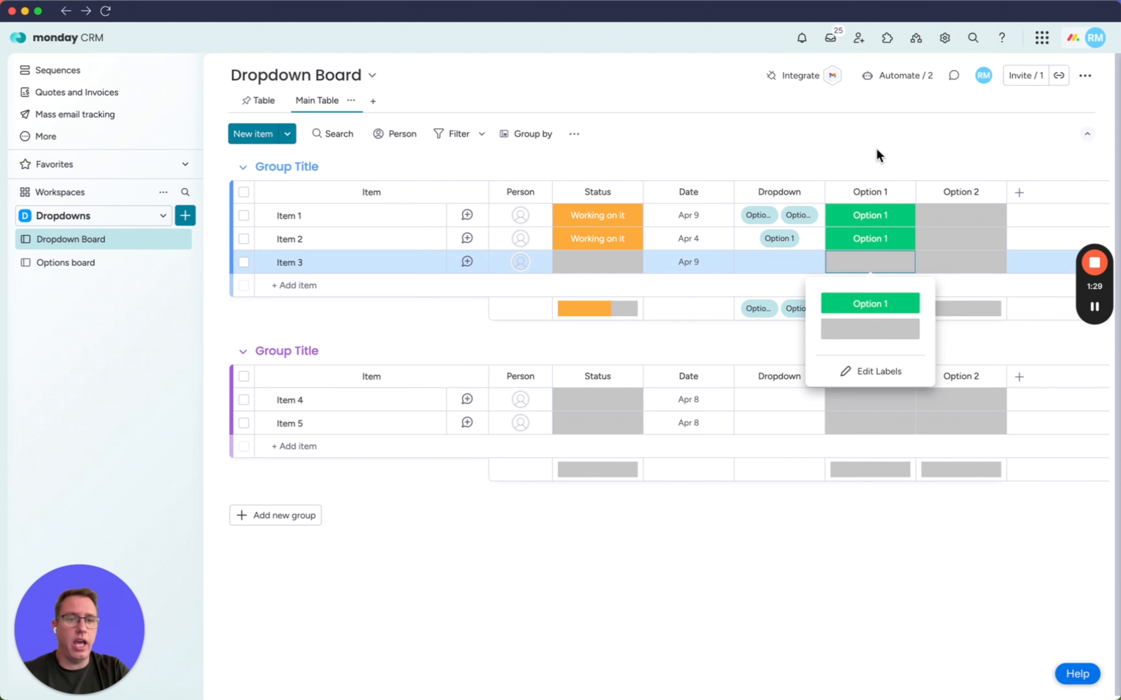
Review the board automation that is triggered by the Dropdown column, including which label triggers it.
left_click(901, 78)
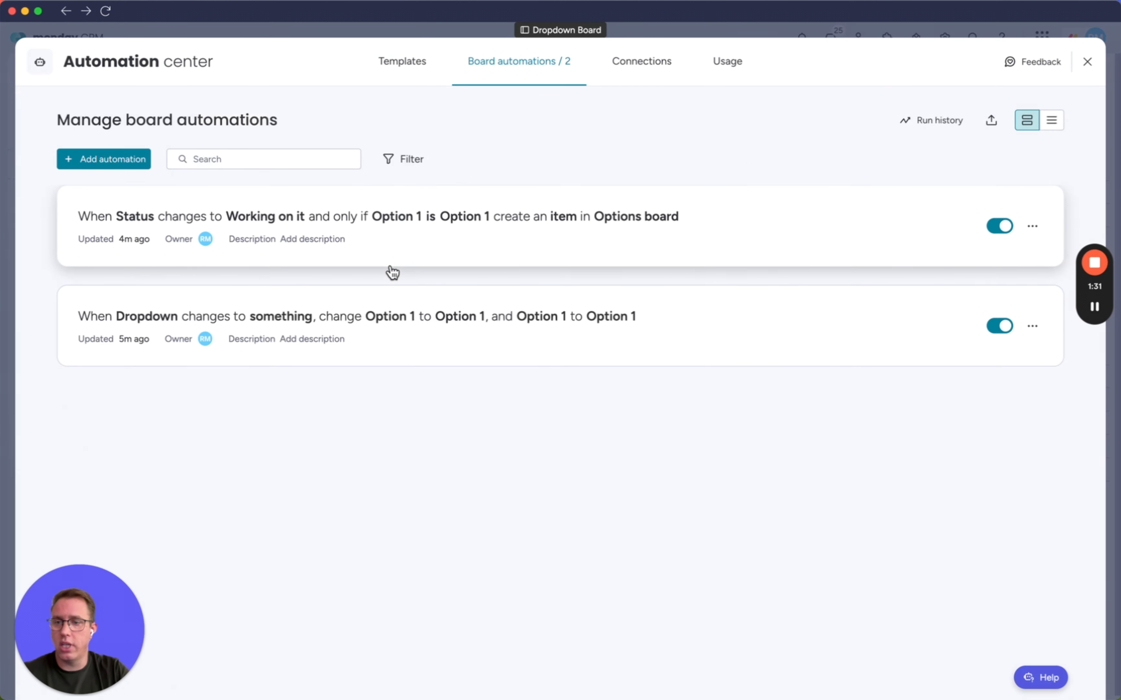
left_click(292, 345)
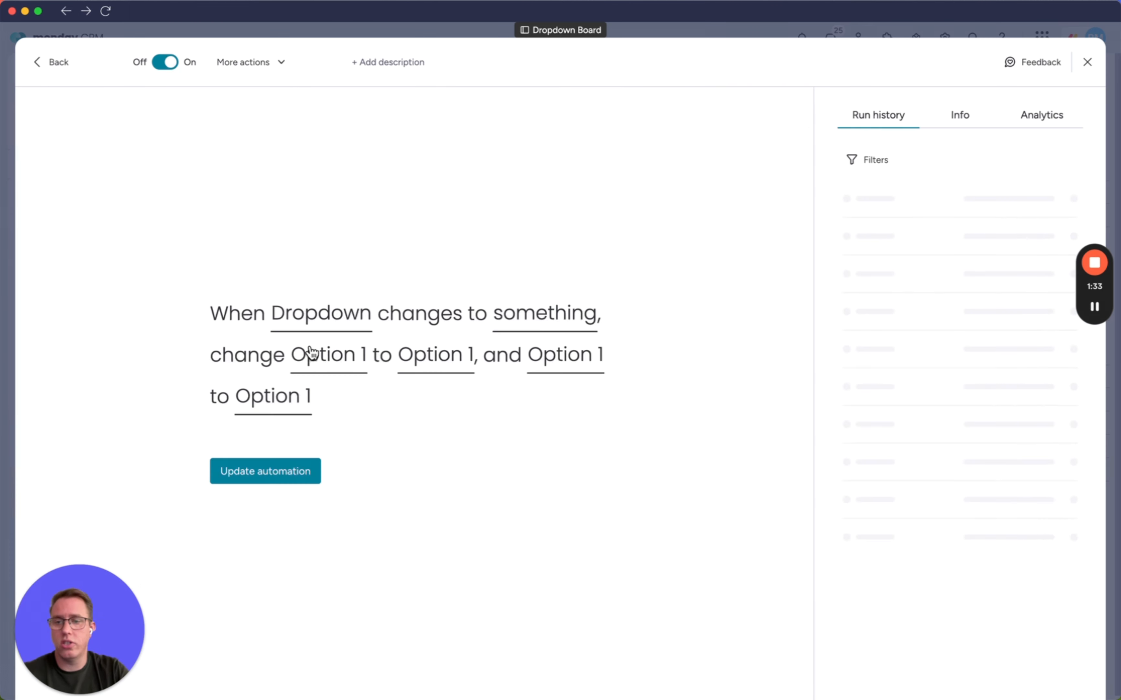
left_click(553, 322)
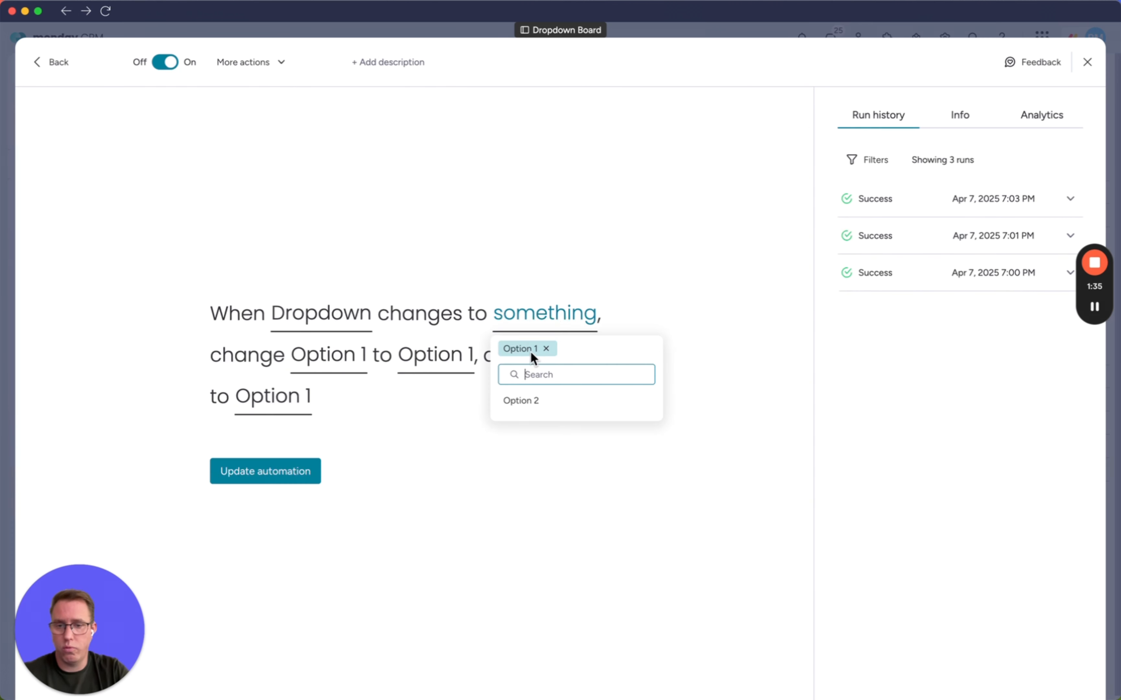
left_click(548, 260)
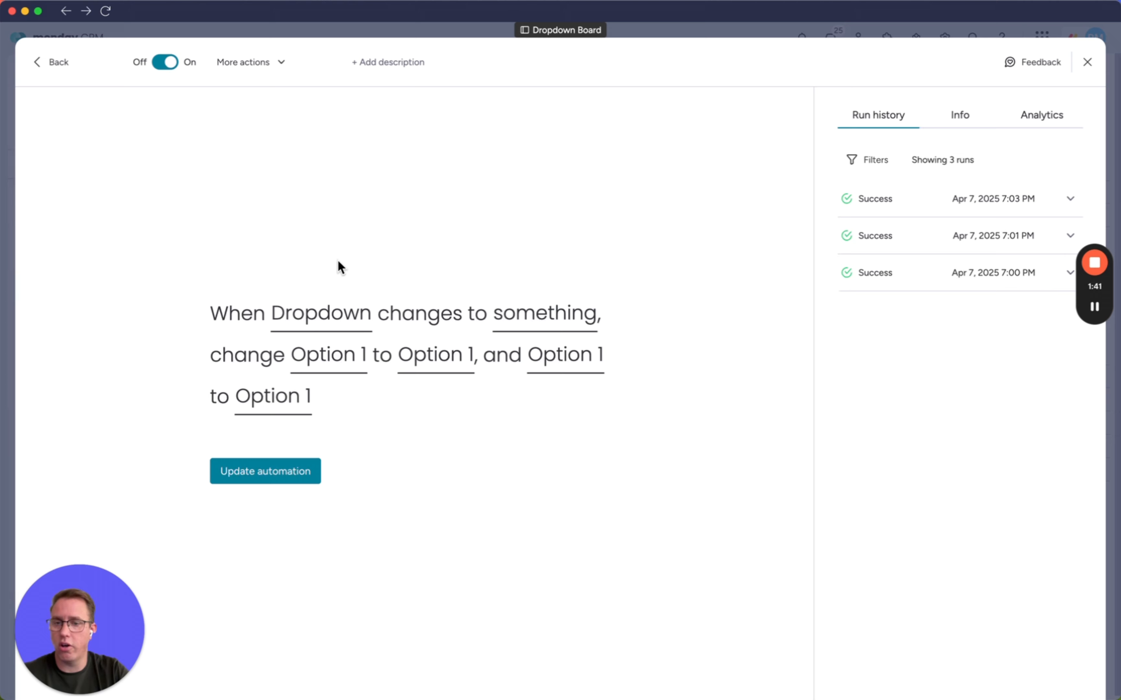
left_click(63, 67)
Search the automation templates for "drop", denying the microphone access request, and close the Automation center.
left_click(403, 69)
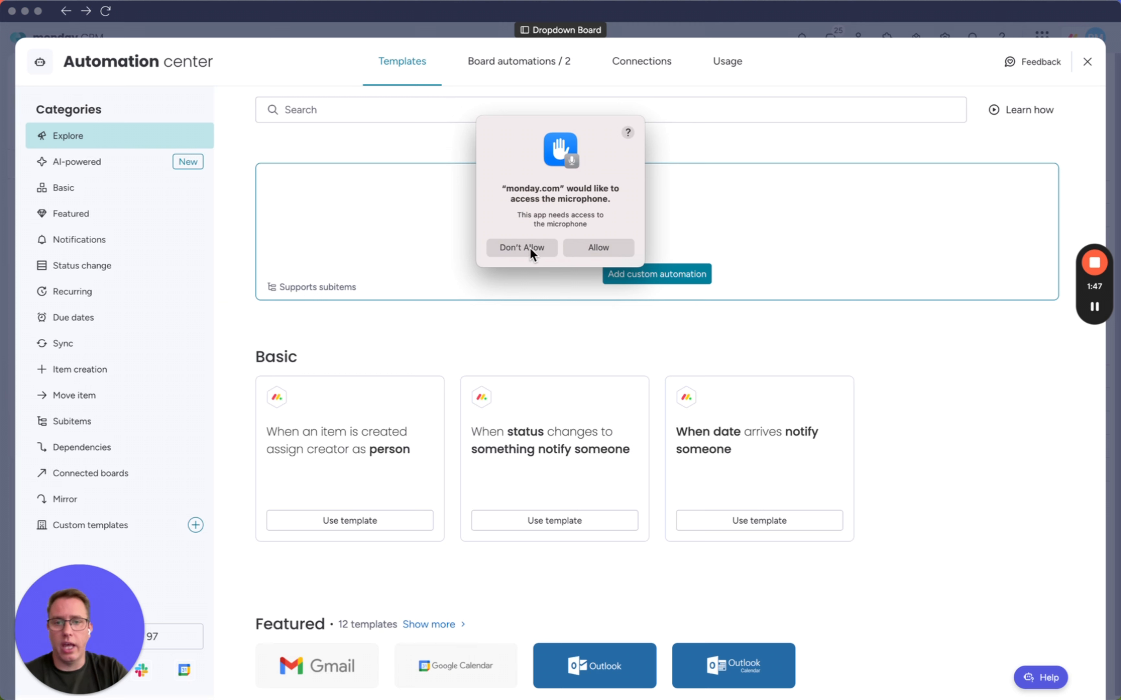
left_click(531, 250)
left_click(363, 109)
type("dr")
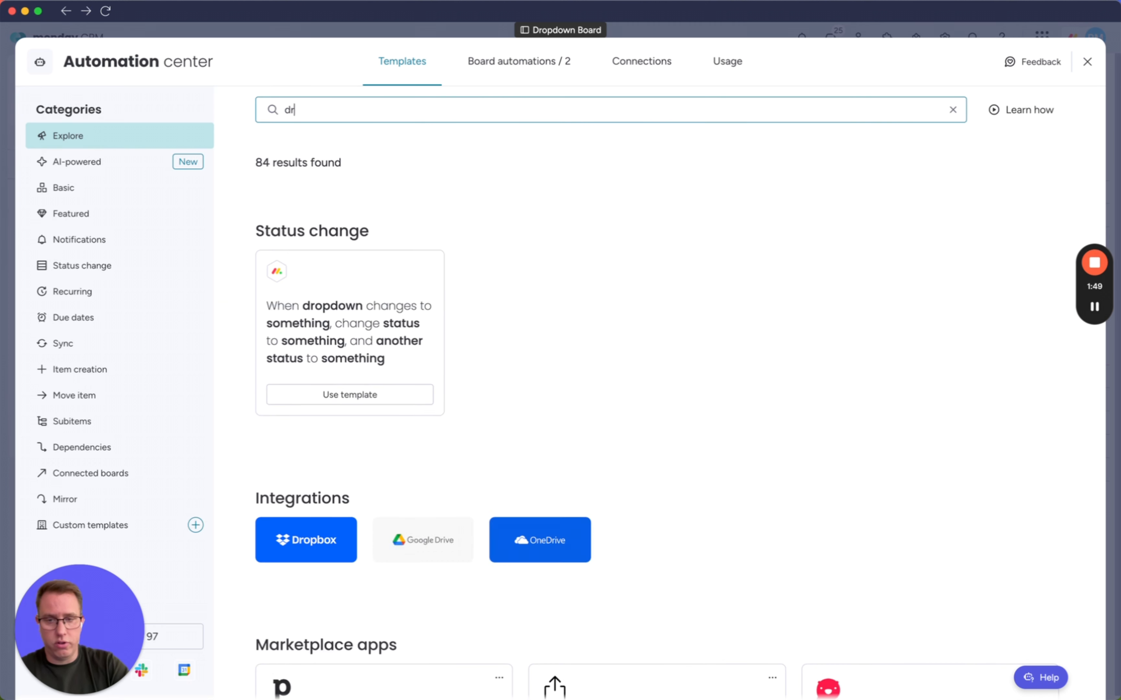
type("op")
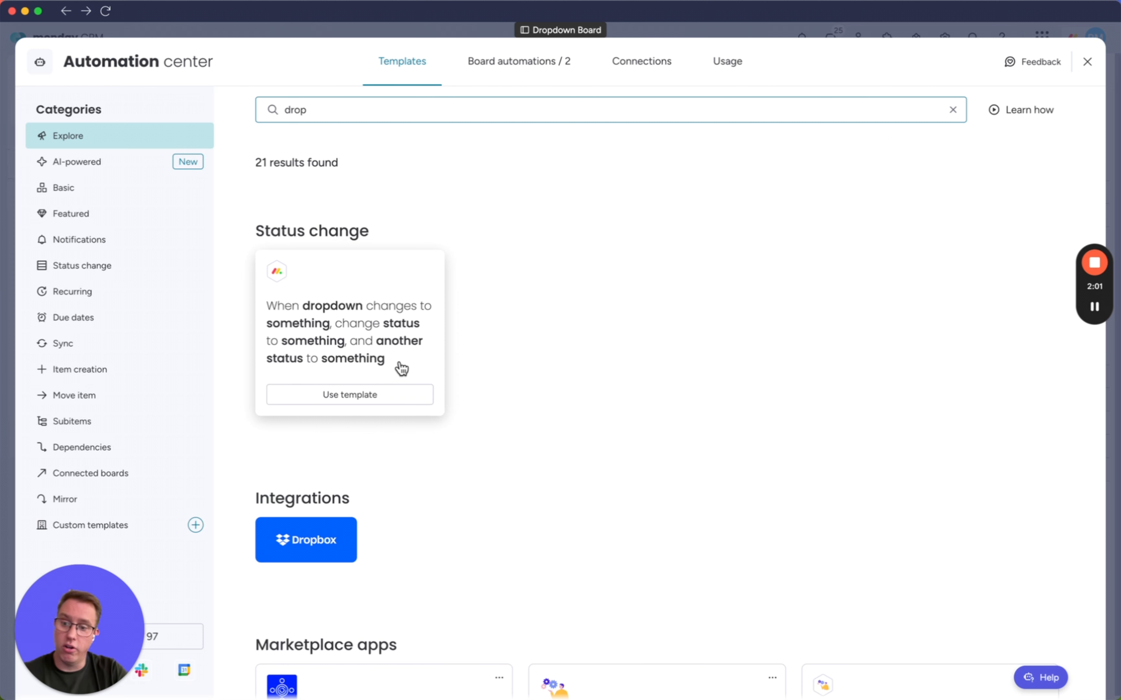
left_click(1085, 65)
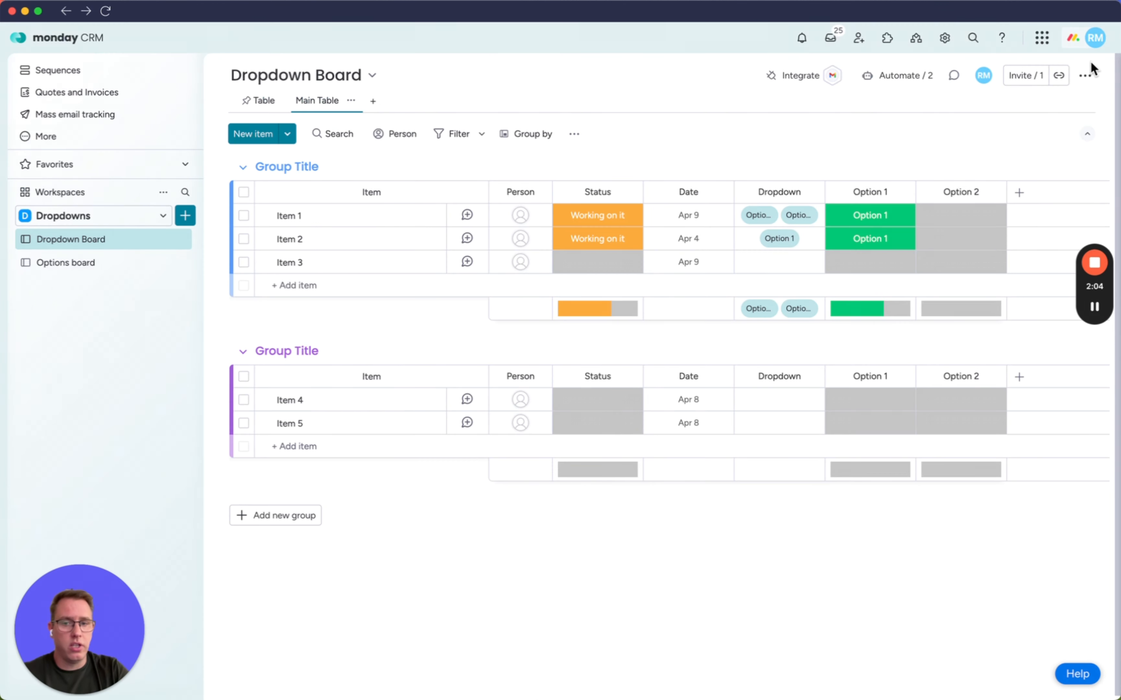
Duplicate the Dropdown automation and replace Option 1 with Option 2 as the copy's trigger label.
left_click(893, 76)
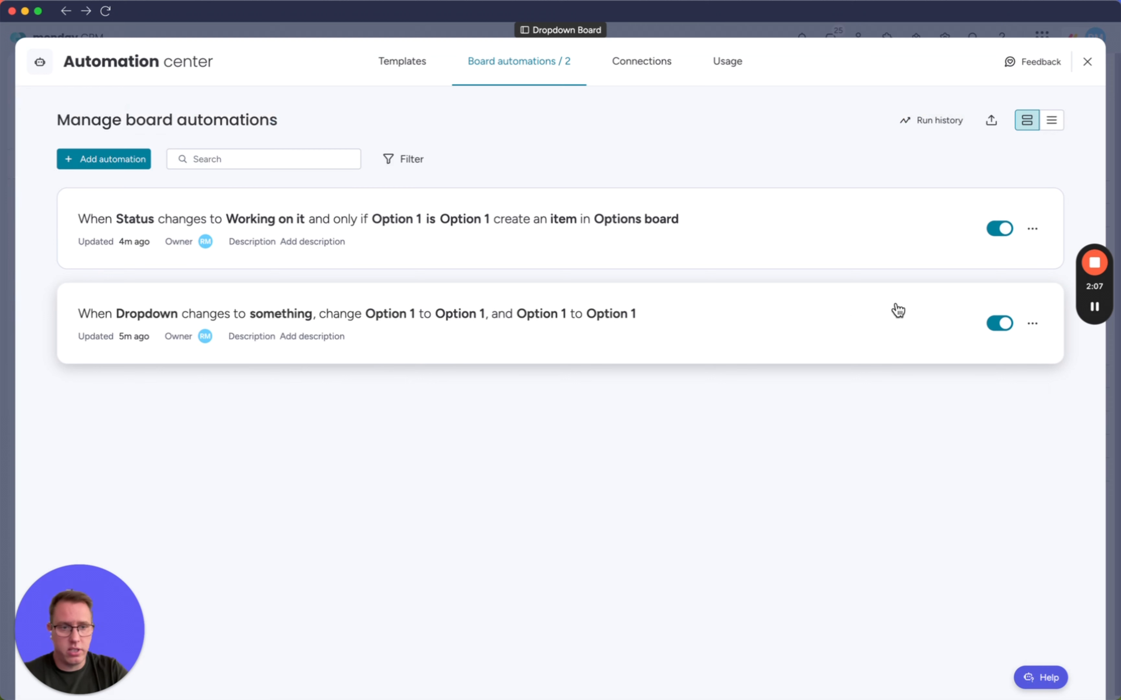
left_click(1037, 325)
left_click(937, 374)
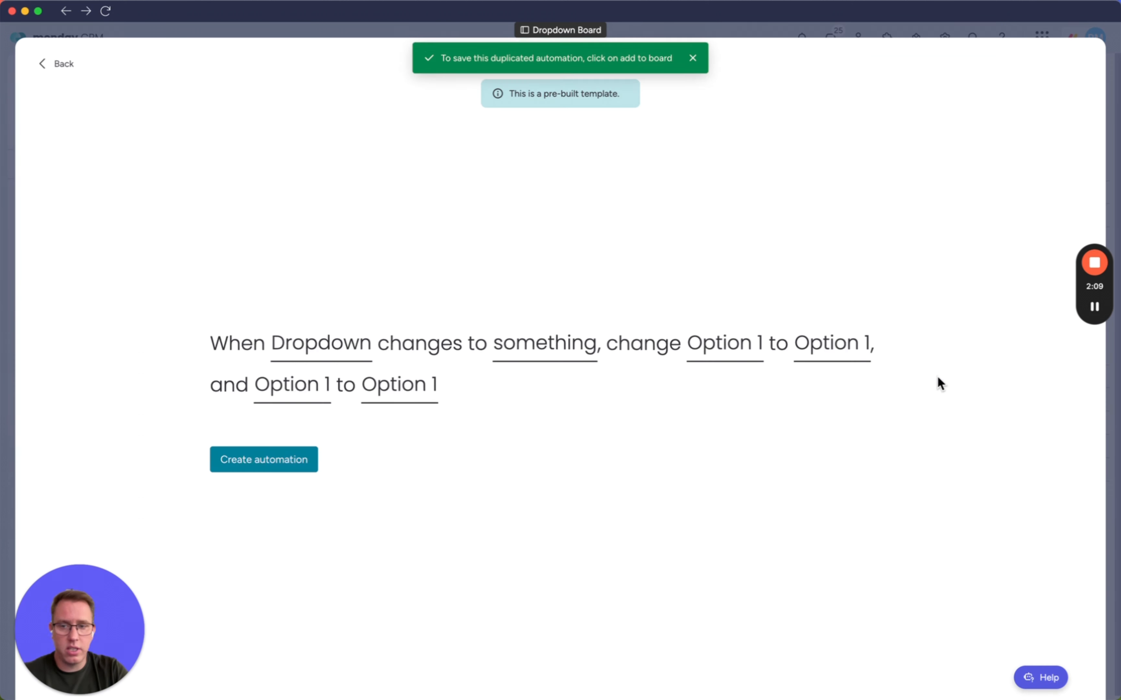
left_click(552, 357)
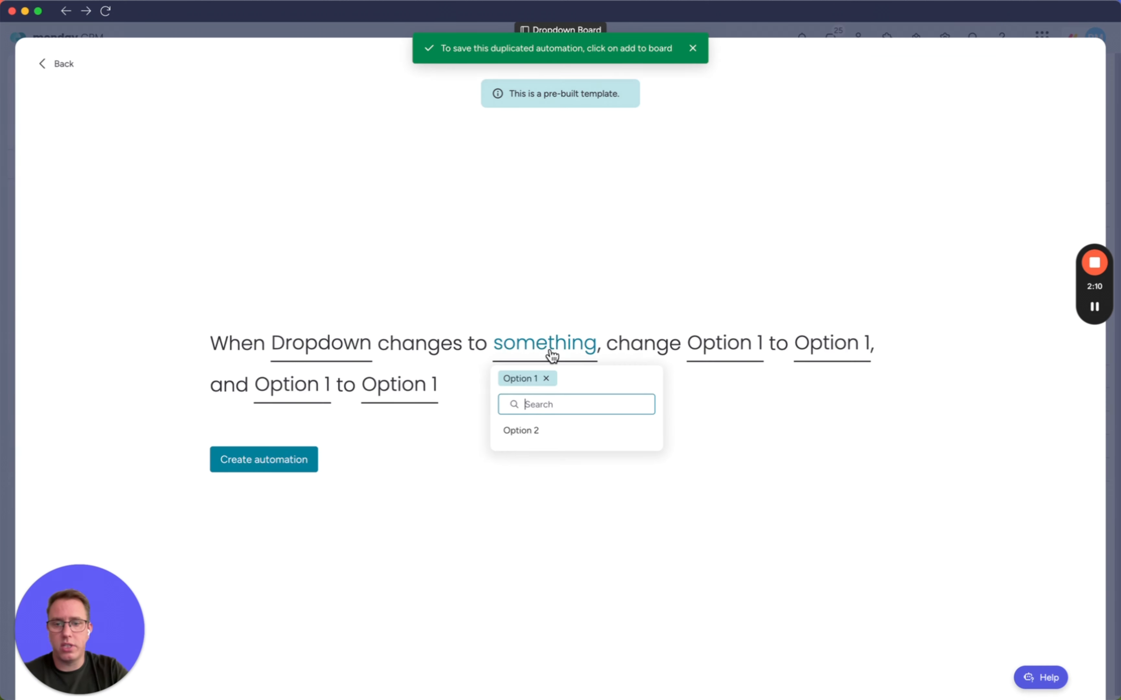
left_click(549, 378)
left_click(528, 428)
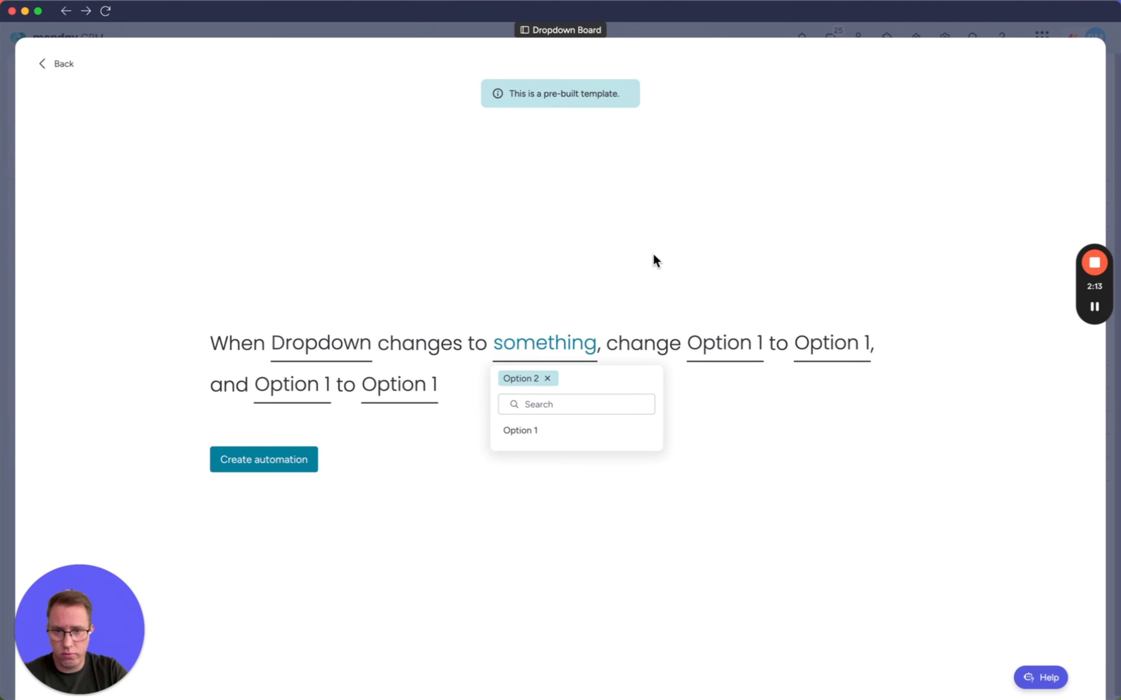
left_click(656, 260)
Point both status changes in the duplicated automation to the Option 2 column and label, and create the automation.
left_click(721, 352)
left_click(722, 452)
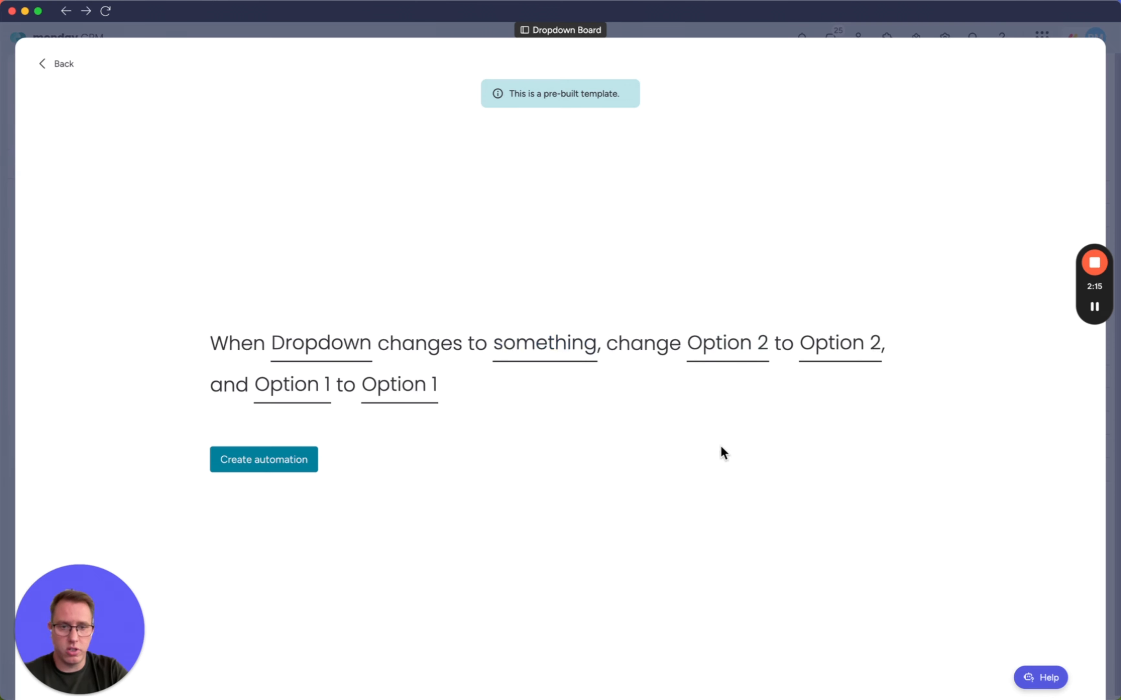
left_click(297, 394)
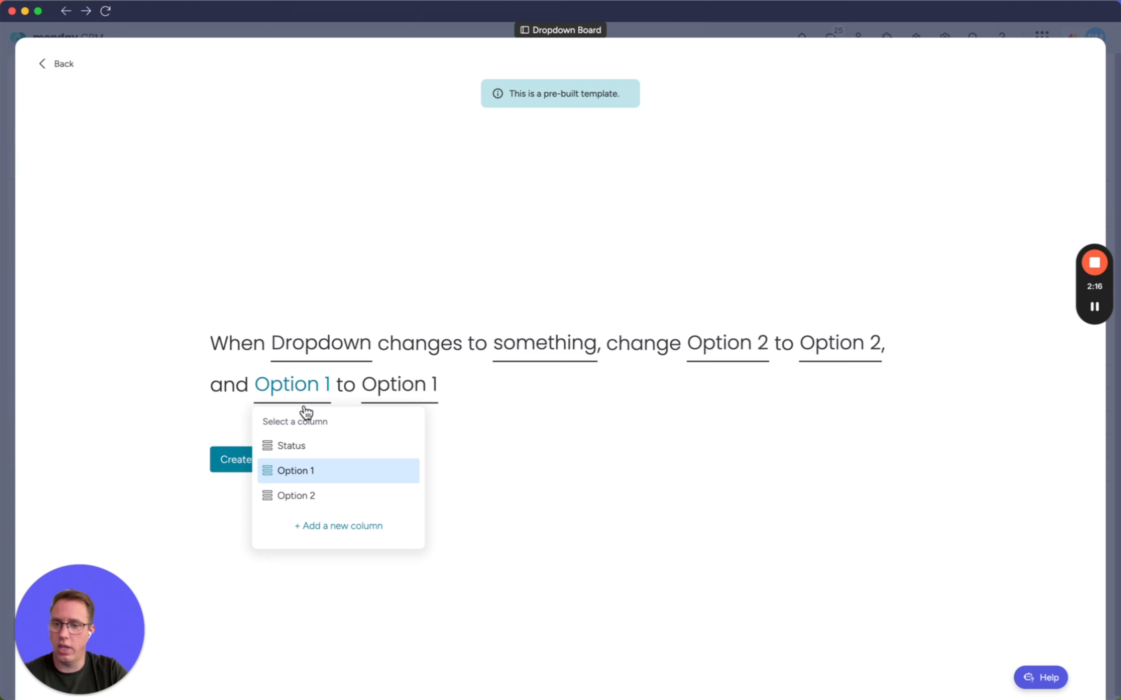
left_click(315, 497)
left_click(281, 467)
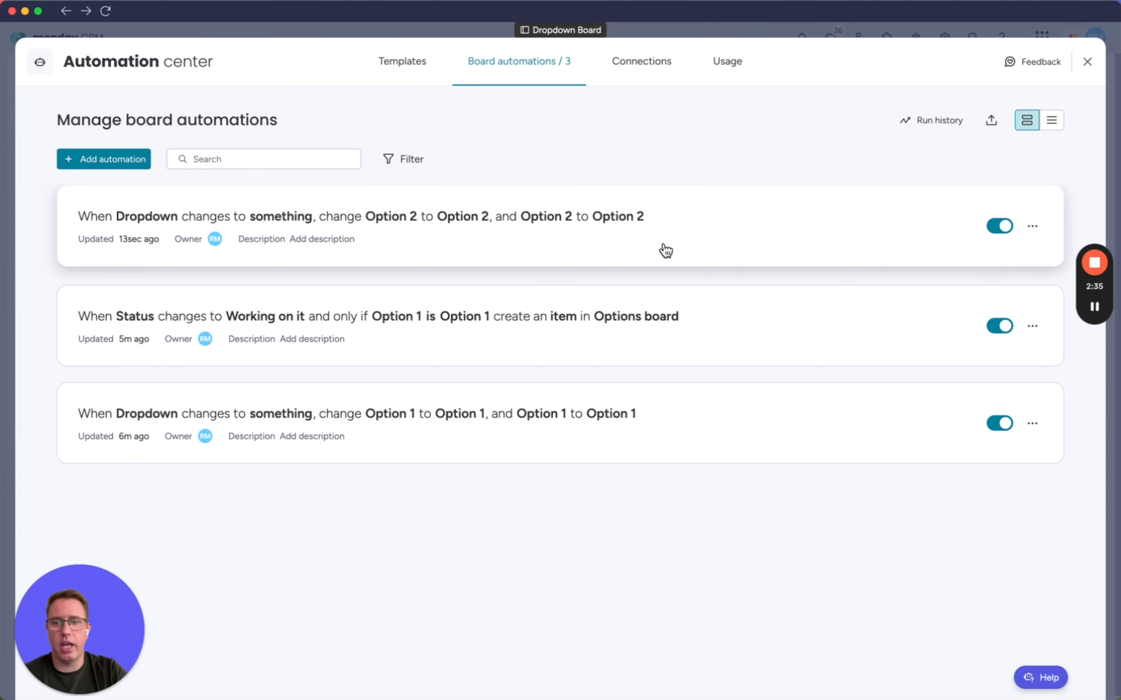
Duplicate the Status automation that creates items in Options board, and set the copy's condition to Option 2 is Option 2.
left_click(839, 334)
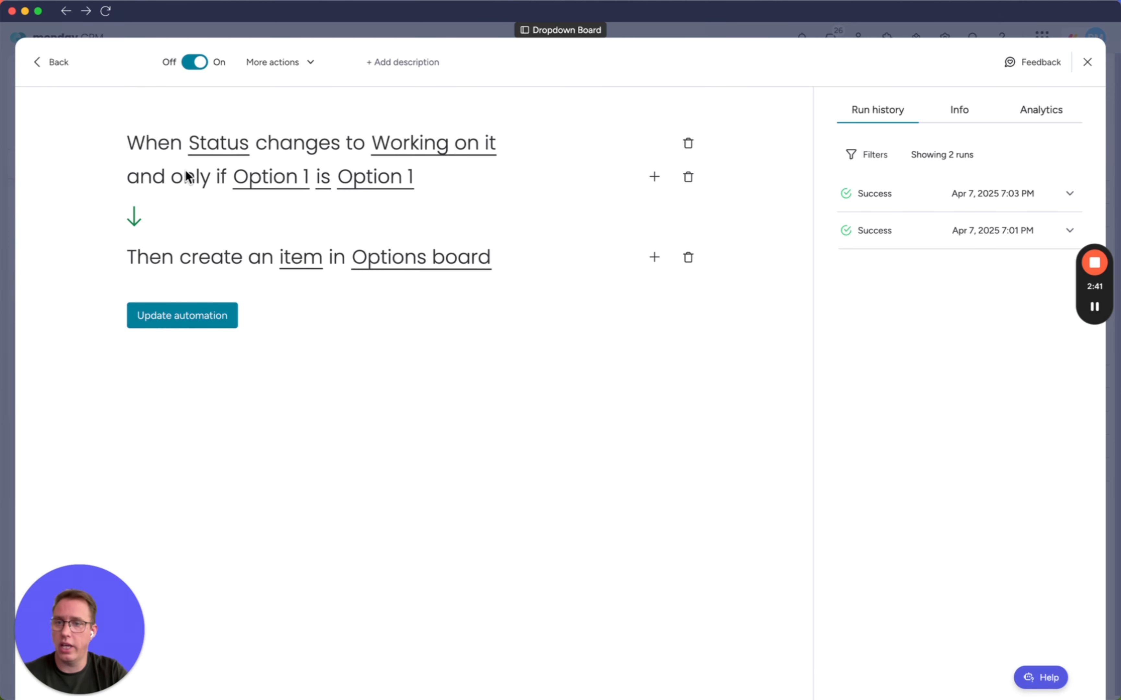
left_click(280, 188)
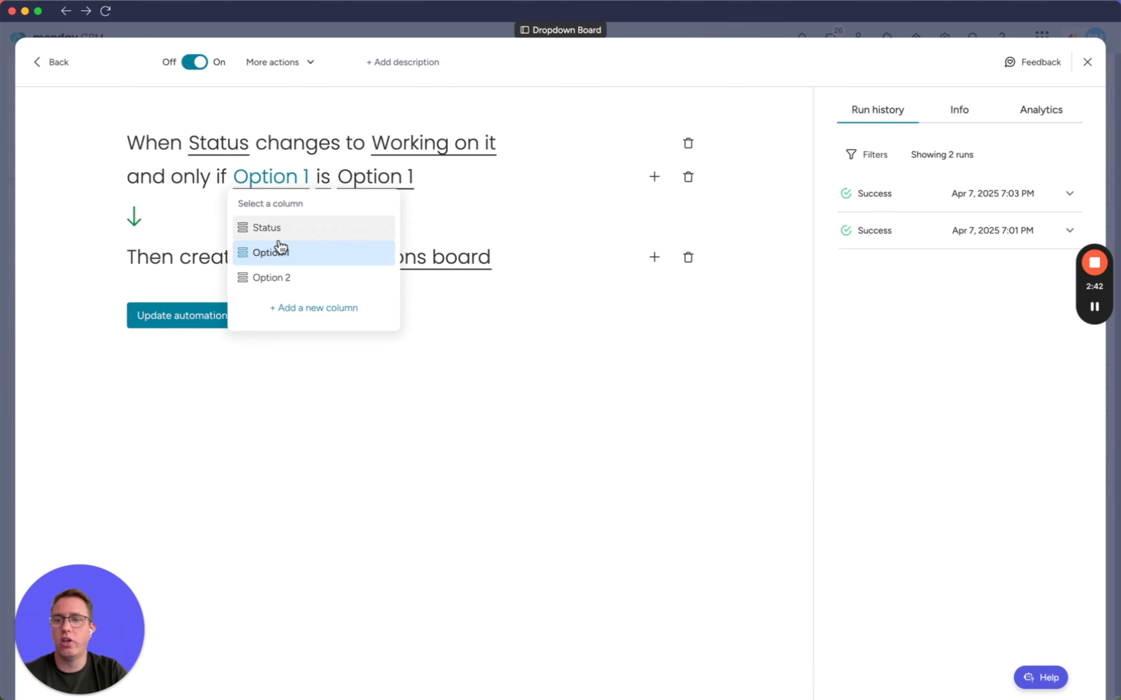
left_click(279, 275)
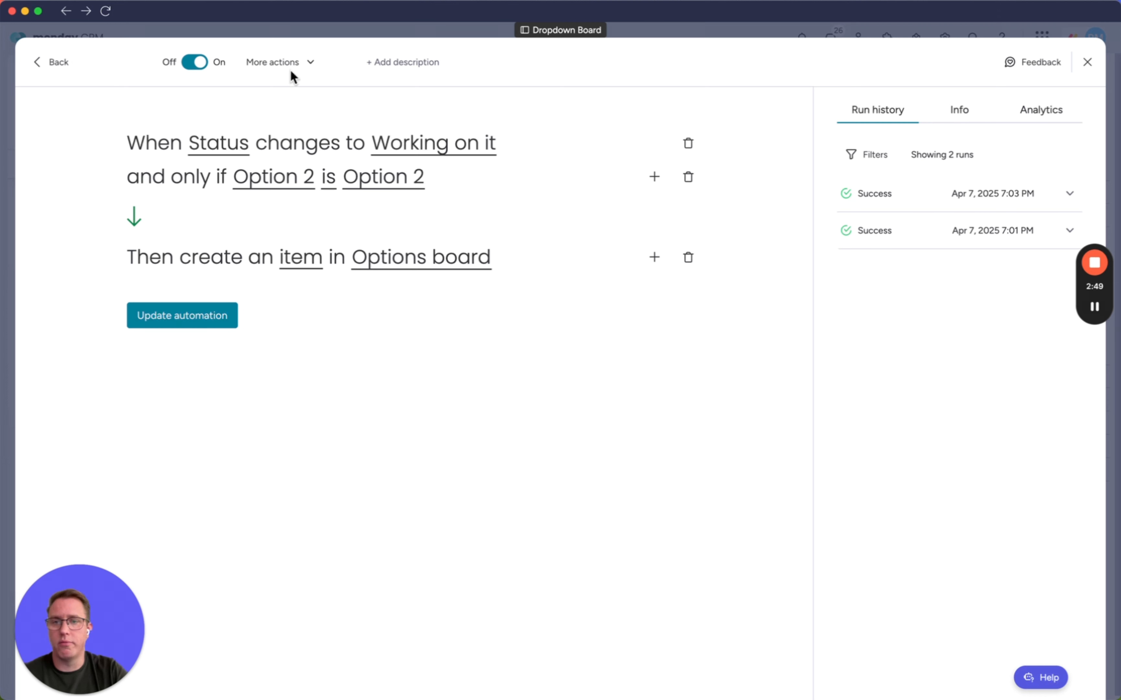
left_click(309, 66)
left_click(254, 92)
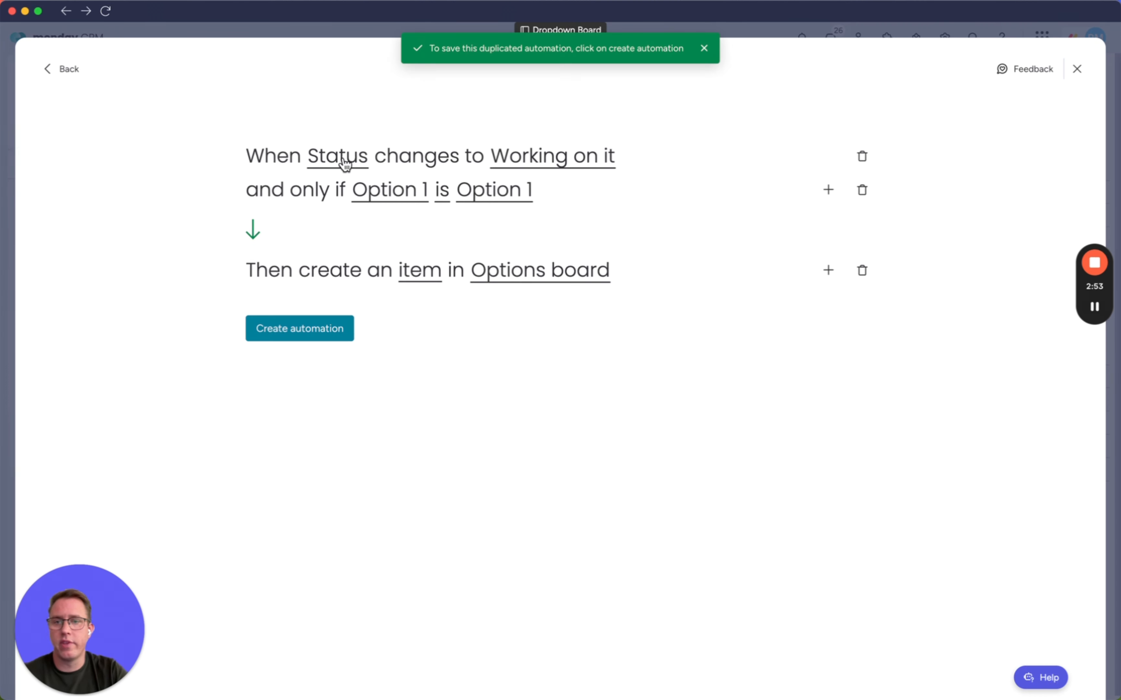
left_click(391, 190)
left_click(393, 289)
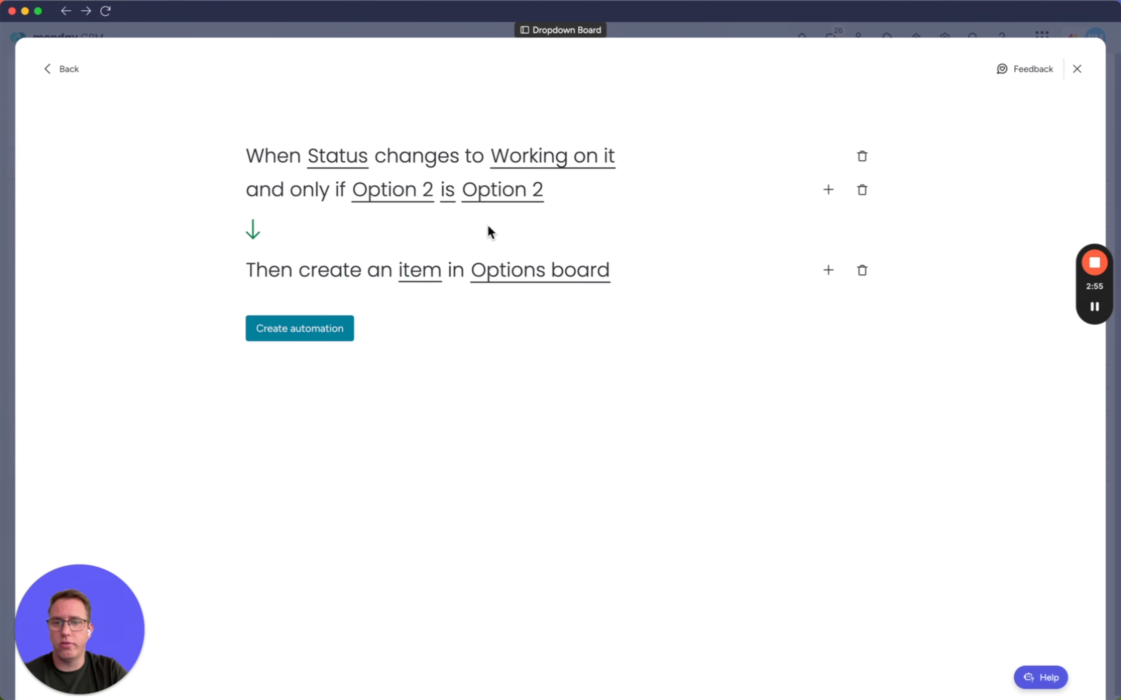
Map the new item's Name to the Option 2 column instead of Option 1, and create the duplicated automation.
left_click(424, 274)
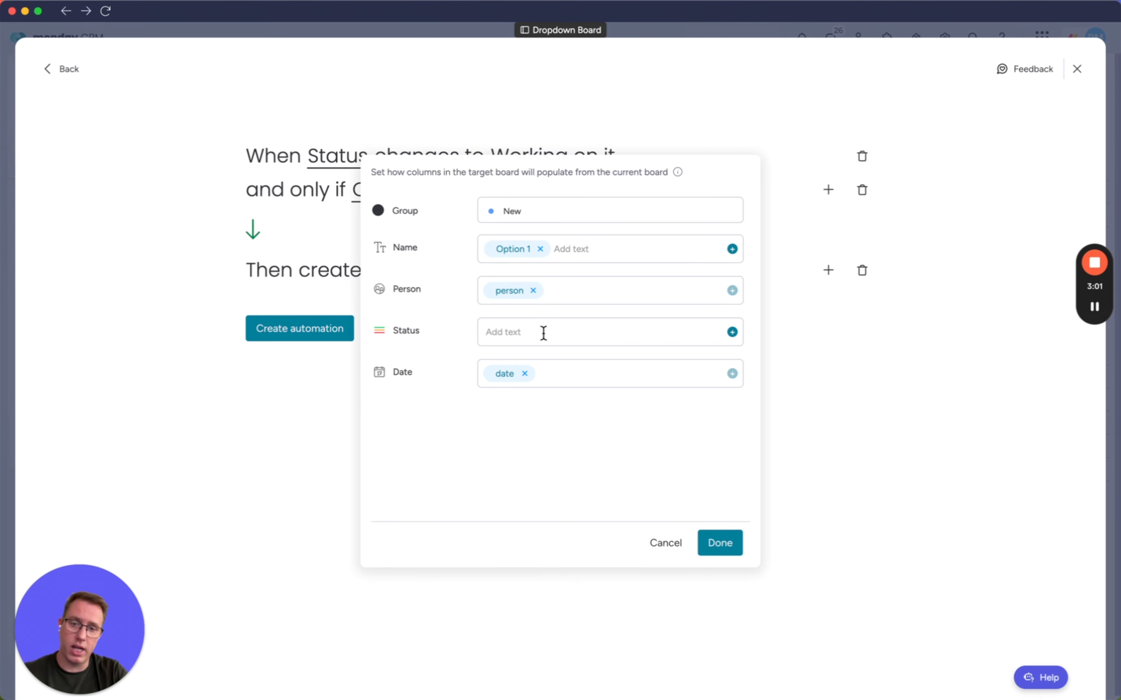
left_click(540, 249)
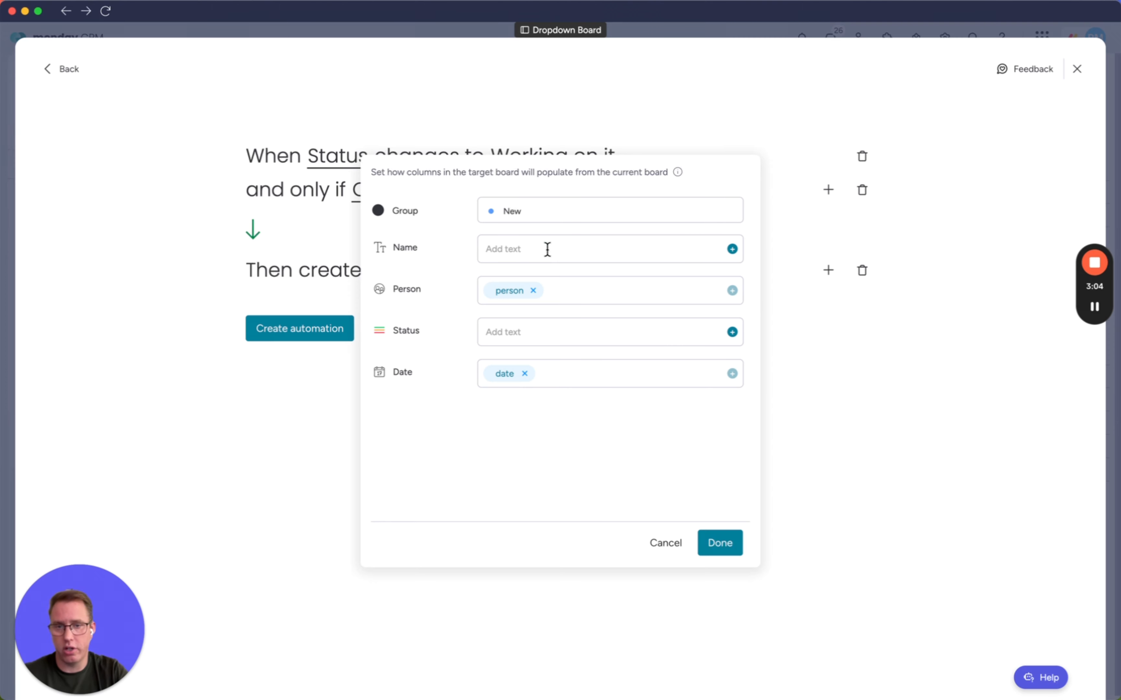
left_click(733, 249)
left_click(534, 427)
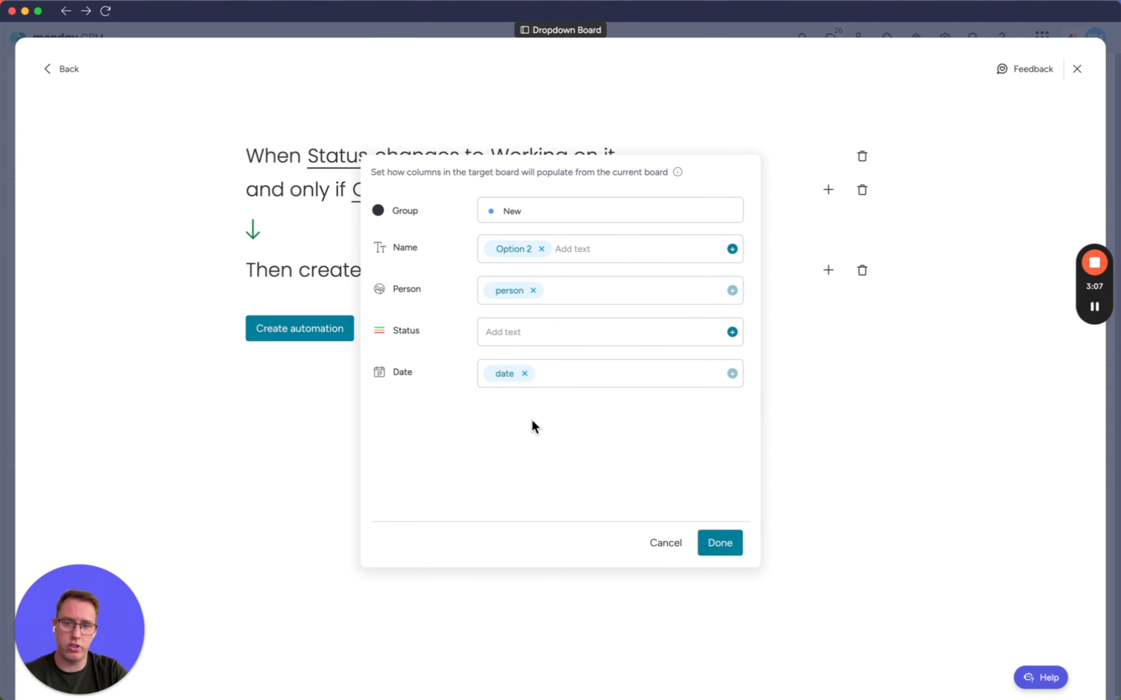
left_click(725, 545)
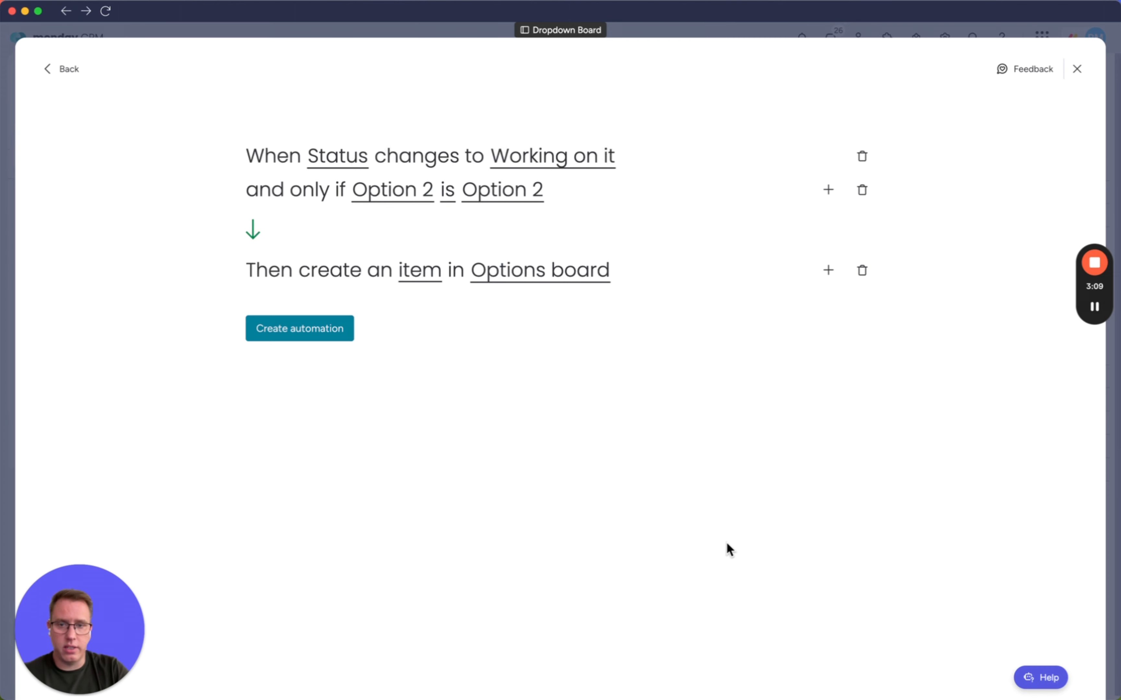
left_click(310, 330)
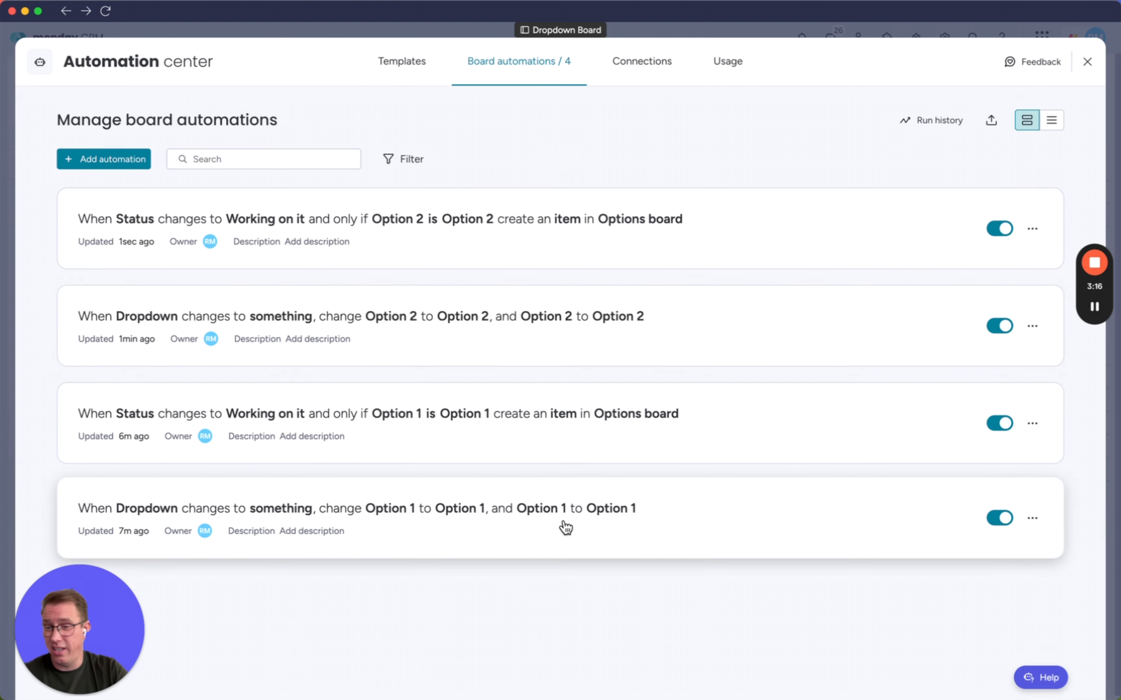
Close the Automation center and assign both Option 1 and Option 2 to Item 3's Dropdown column.
left_click(1088, 61)
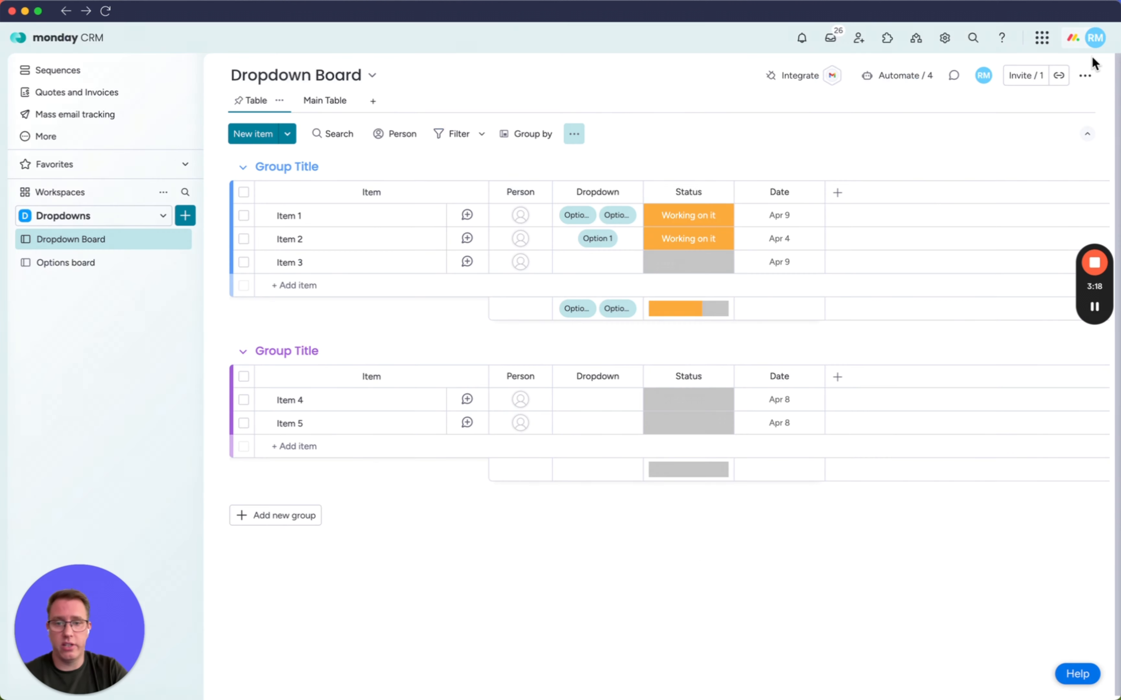
left_click(601, 265)
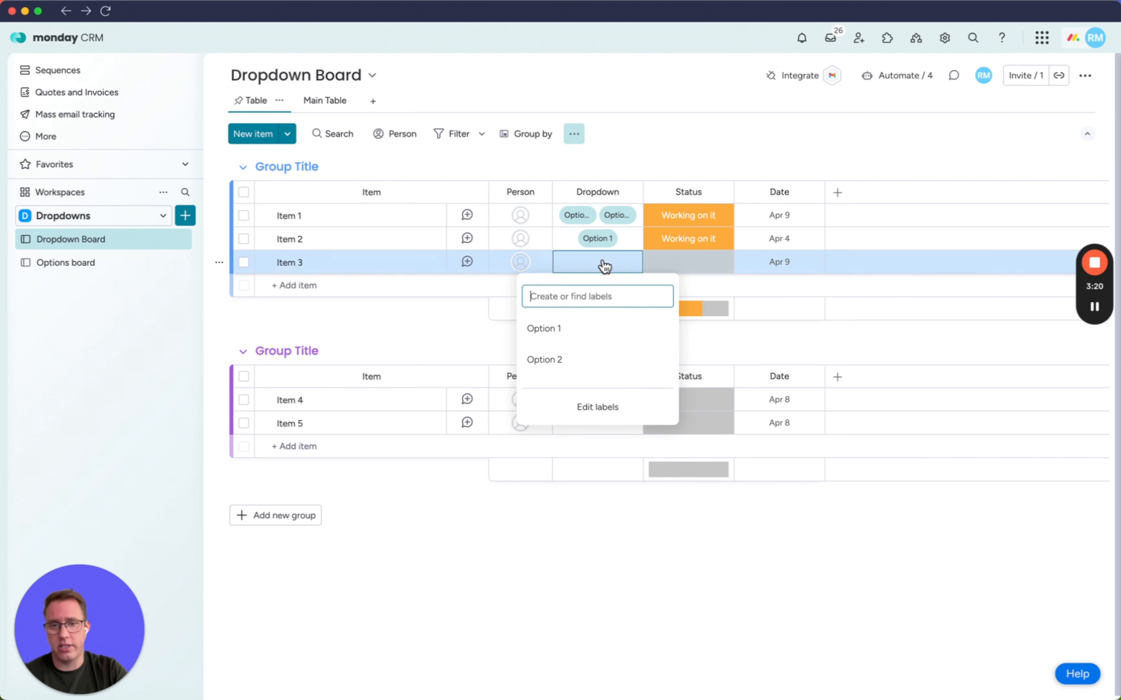
left_click(555, 332)
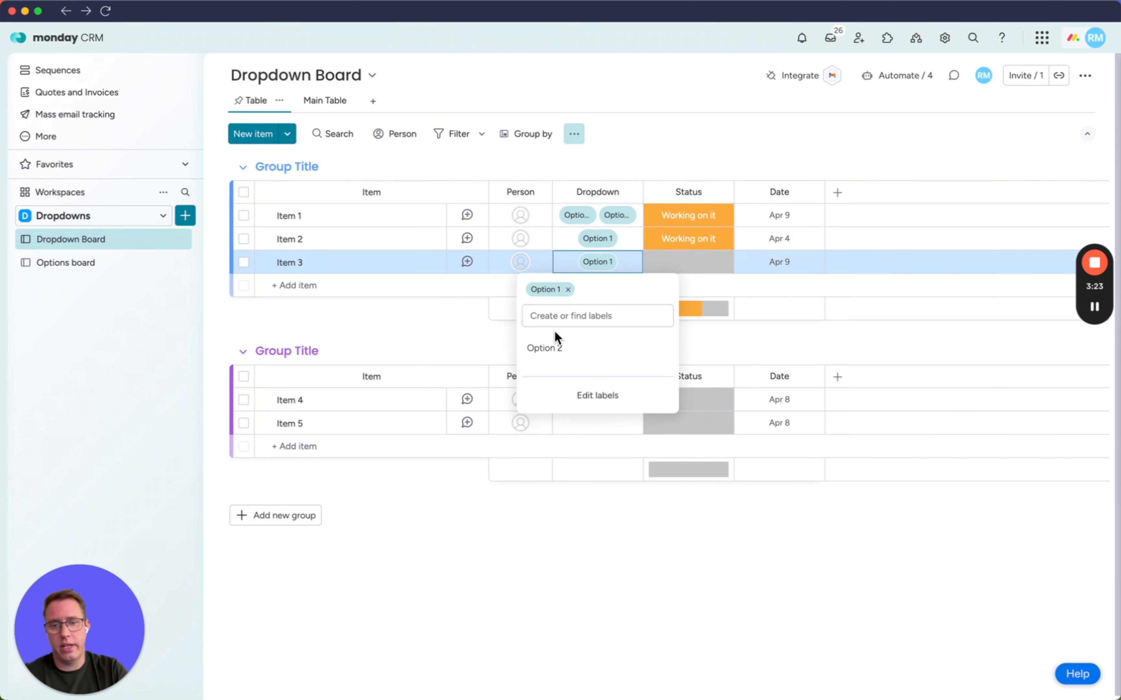
left_click(555, 348)
left_click(719, 325)
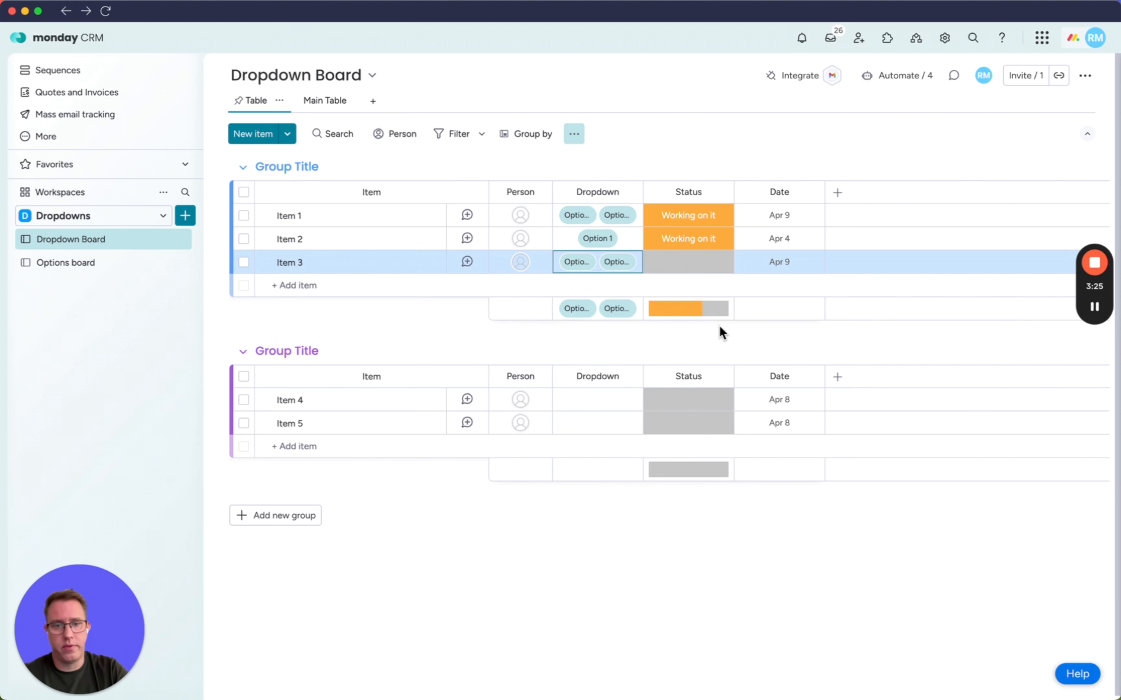
Set Item 3's Status to Working on it, and open the Options board to check the created items.
left_click(694, 268)
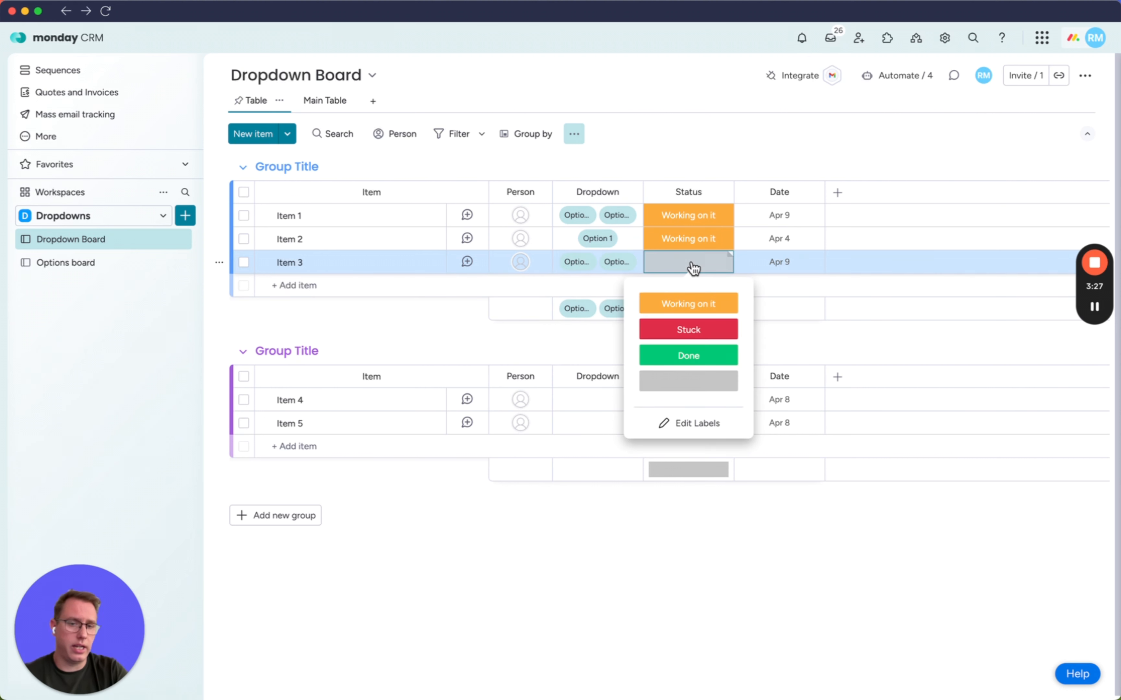
left_click(686, 306)
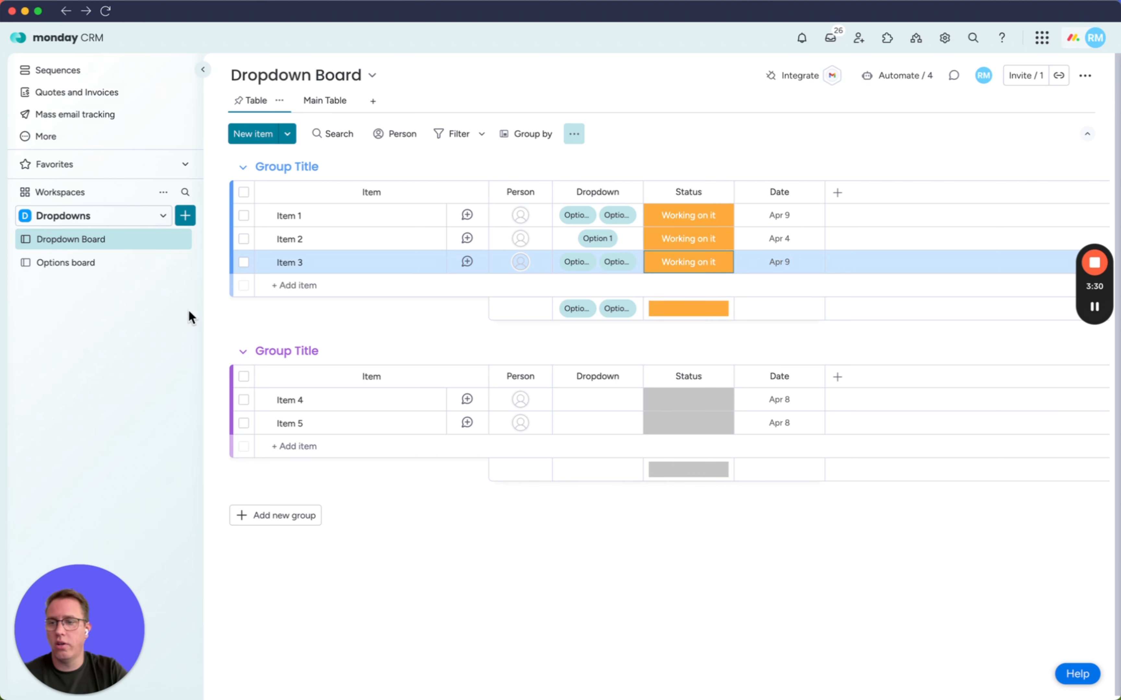
left_click(67, 269)
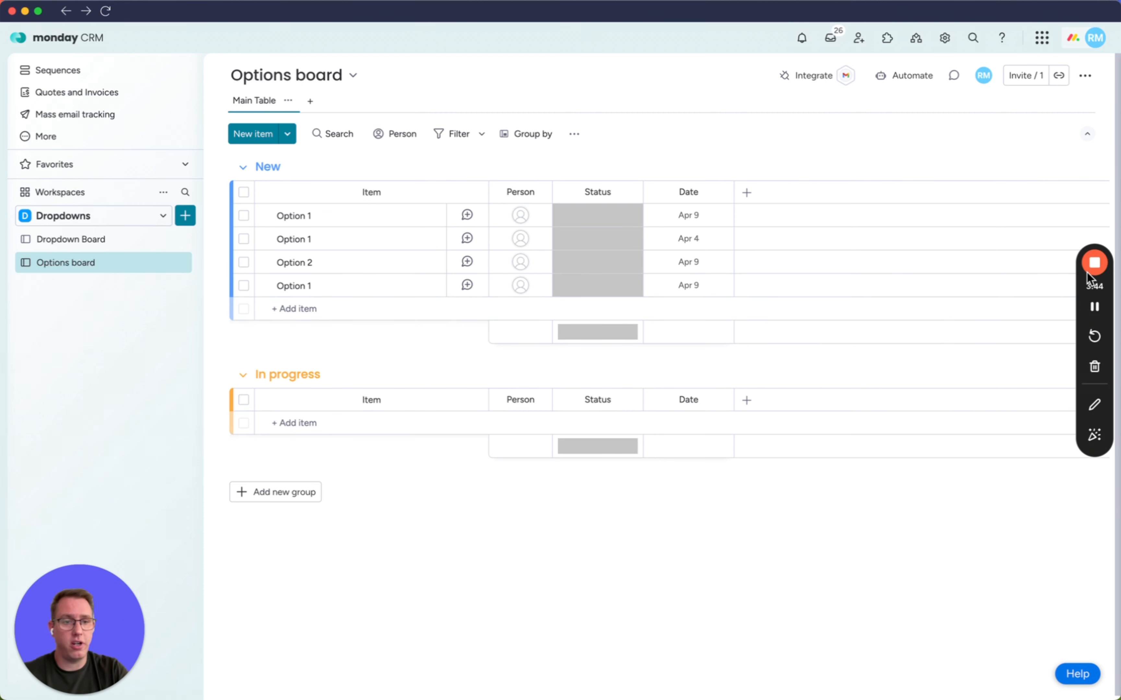
left_click(1093, 263)
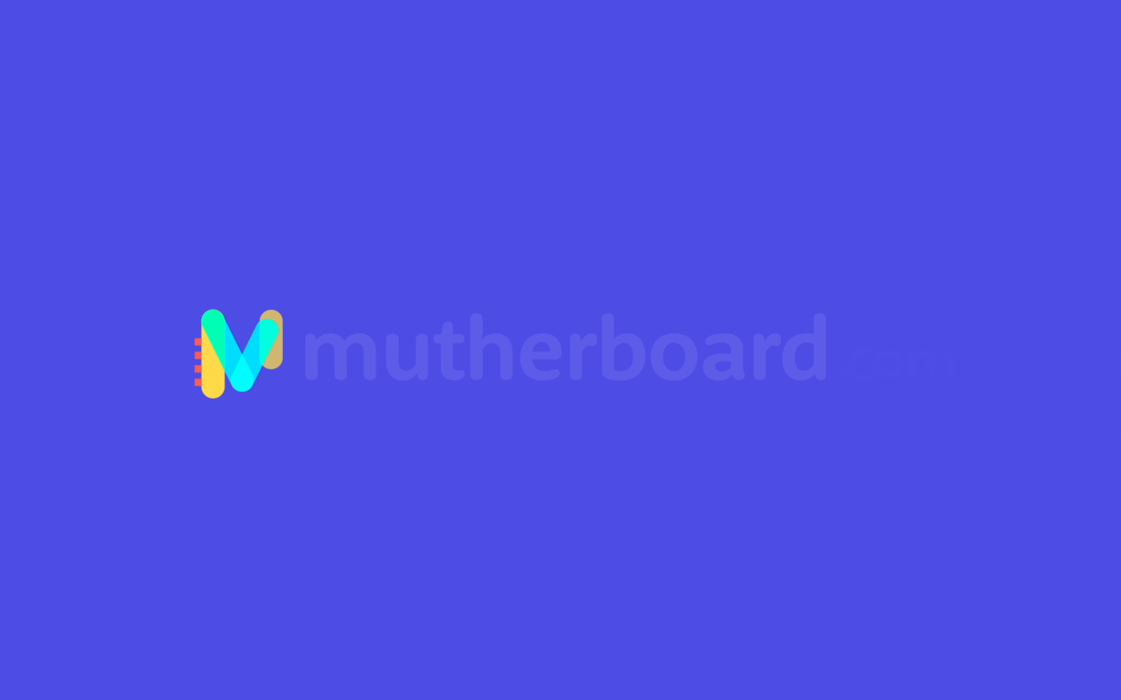